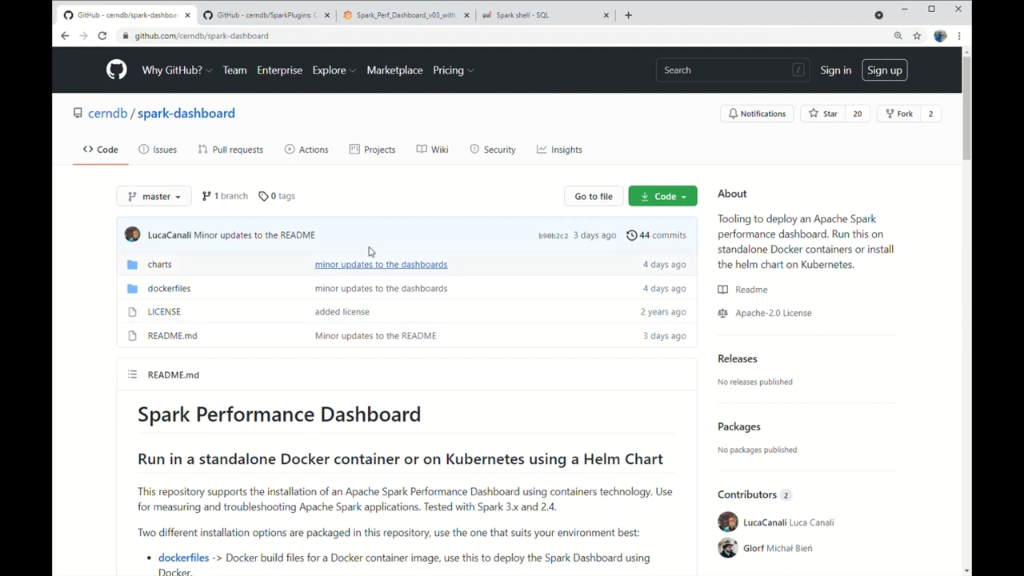
# Step: Highlight the docker run quickstart command and the example Spark configuration in the spark-dashboard README
pyautogui.scroll(-4, 357, 280)
pyautogui.scroll(-3, 358, 288)
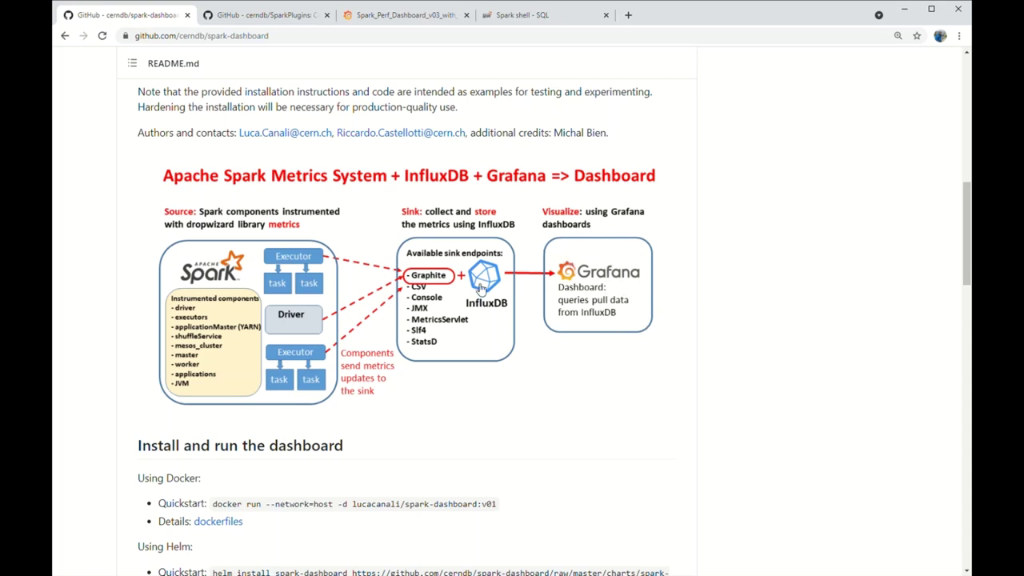
pyautogui.scroll(-5, 335, 324)
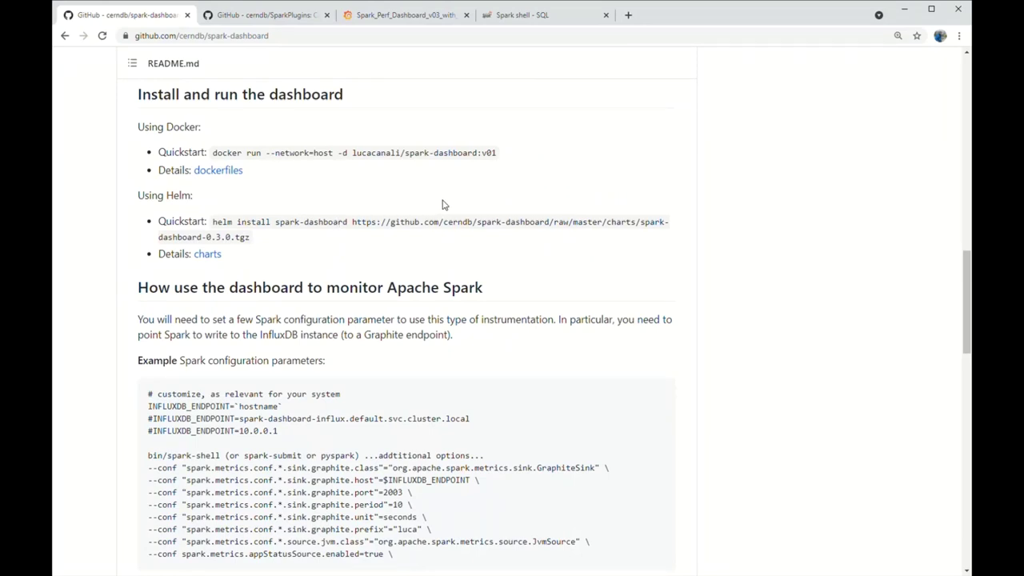
pyautogui.moveTo(211, 154); pyautogui.dragTo(509, 160)
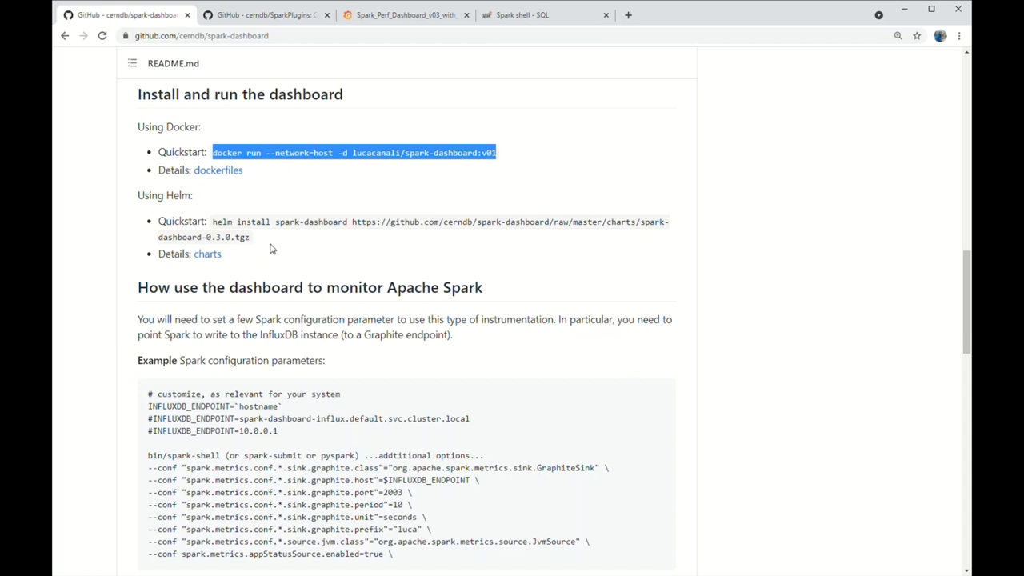
pyautogui.scroll(-2, 284, 311)
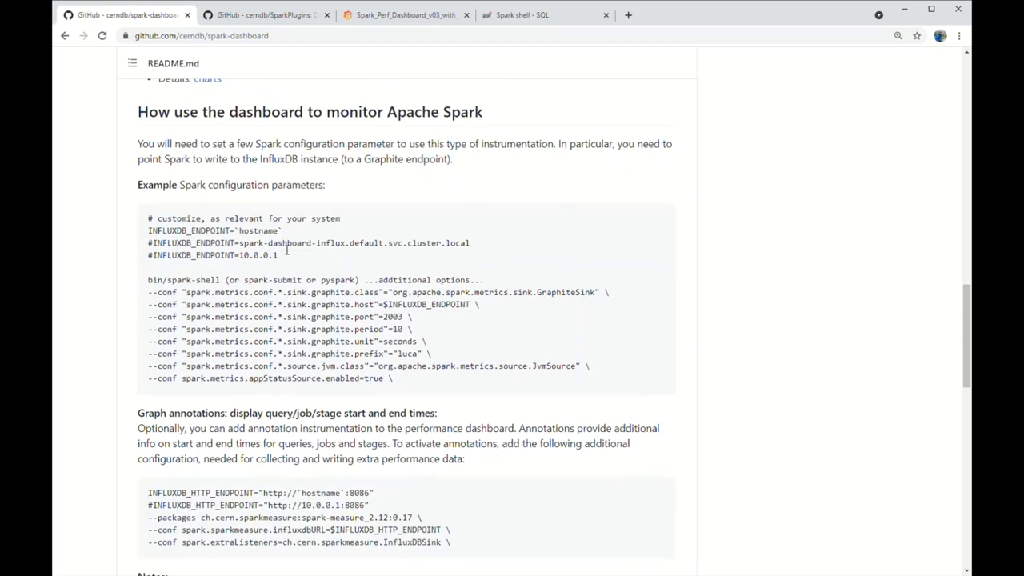
pyautogui.moveTo(148, 218); pyautogui.dragTo(518, 385)
# Step: Highlight the annotation configuration lines, then move to the SparkPlugins repository page
pyautogui.scroll(-1, 518, 388)
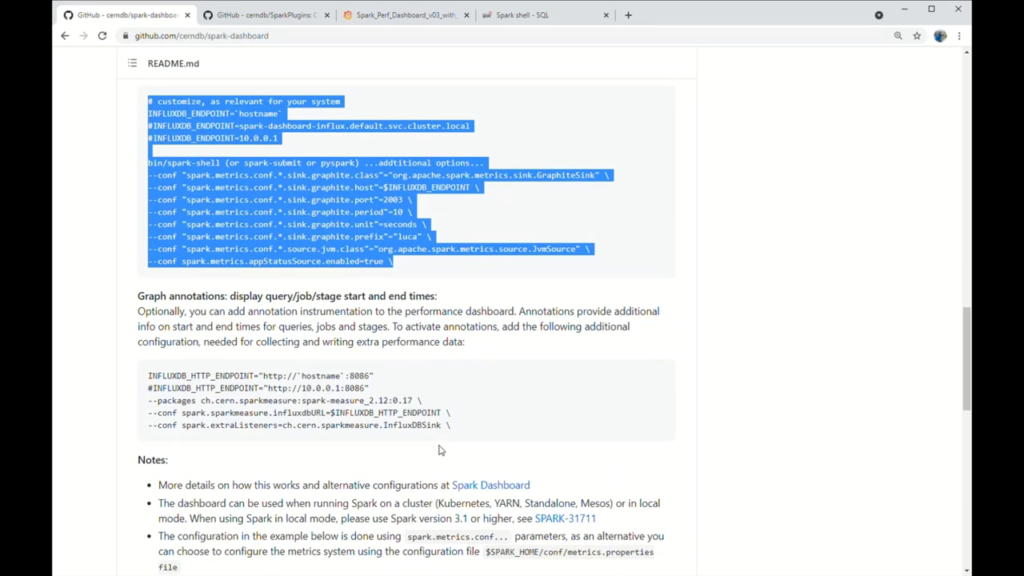
pyautogui.moveTo(496, 413); pyautogui.dragTo(141, 378)
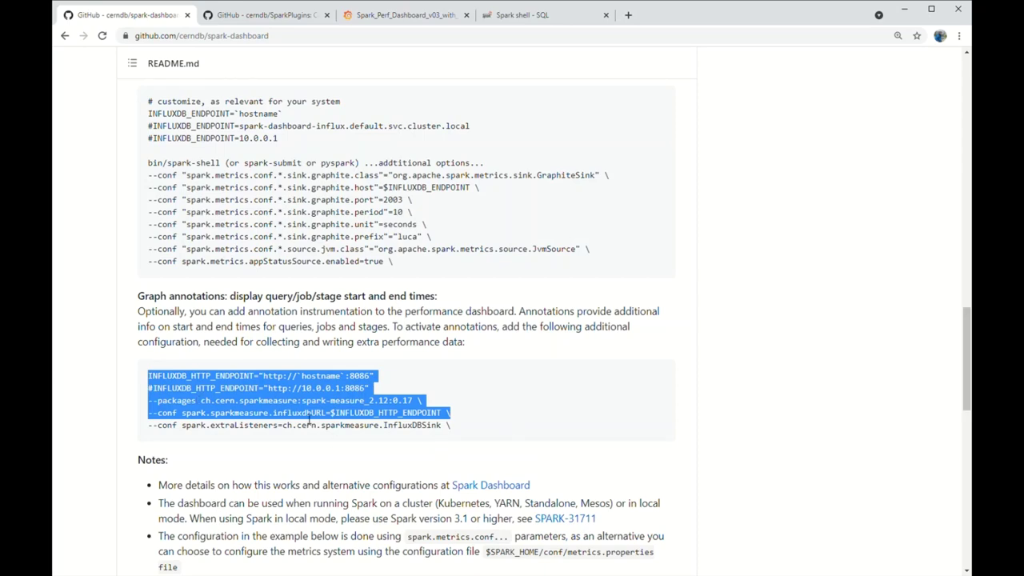
pyautogui.scroll(-2, 309, 423)
pyautogui.click(240, 14)
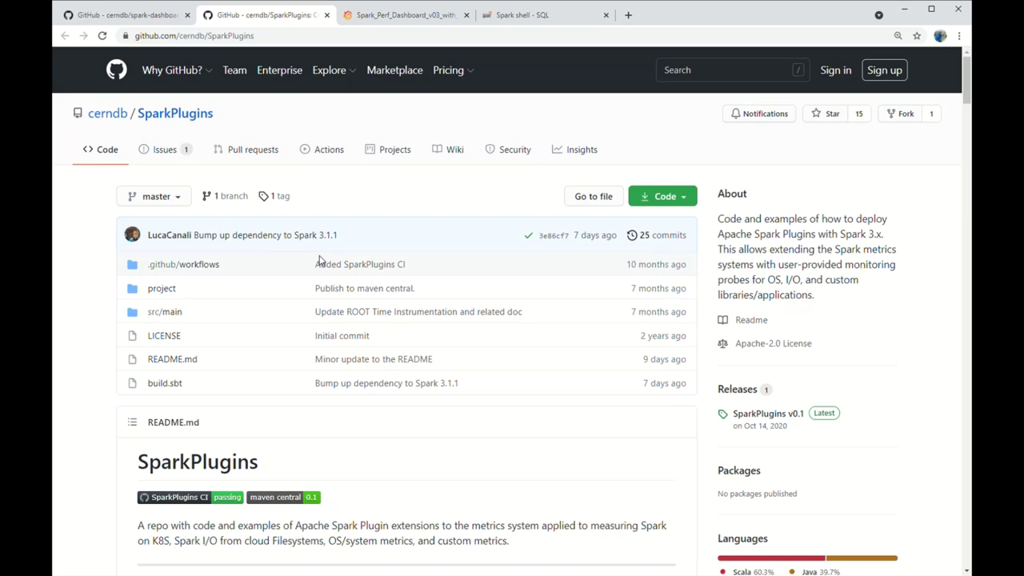
# Step: Read down to the CgroupMetrics example, then return to the Spark_Perf_Dashboard_v03_with_SparkPlugins Grafana tab
pyautogui.scroll(-10, 480, 336)
pyautogui.scroll(-8, 499, 304)
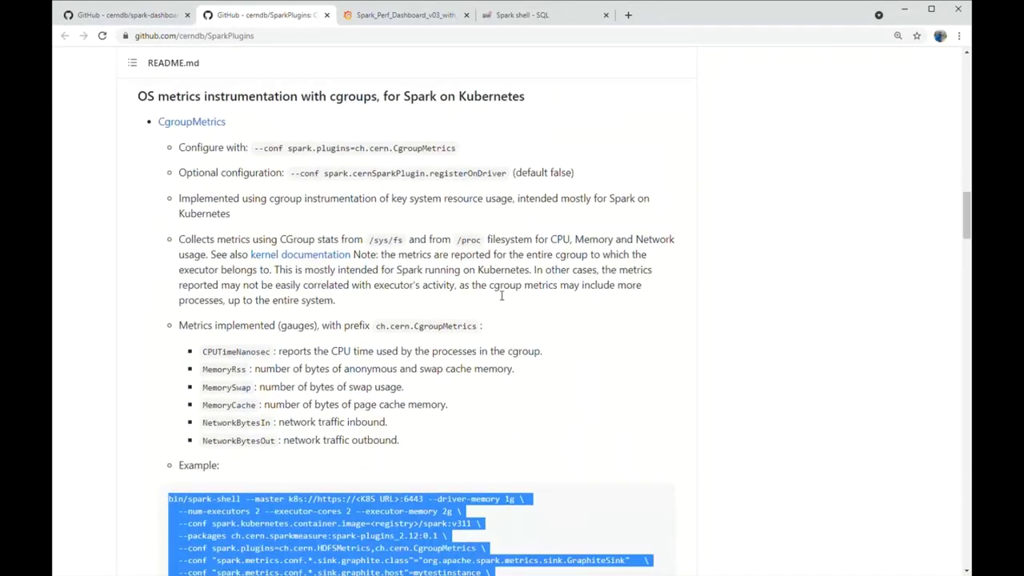
pyautogui.scroll(-2, 484, 293)
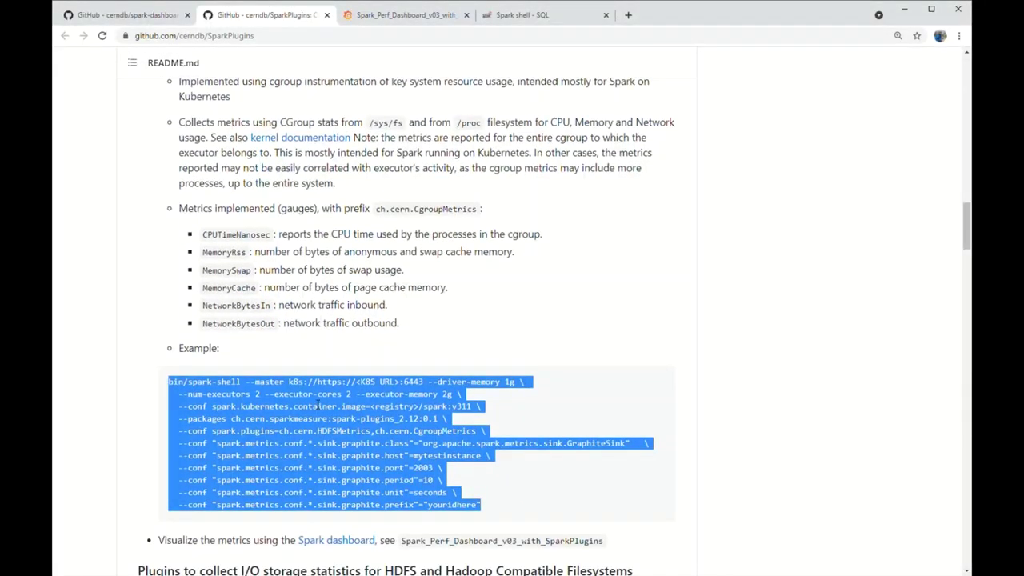
pyautogui.hotkey('ctrl', 'Tab')
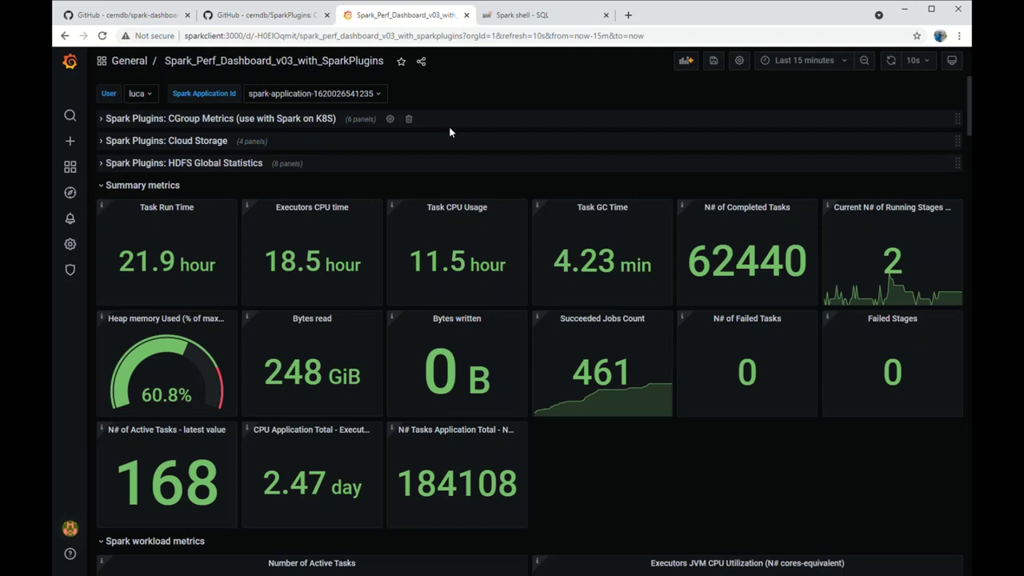
pyautogui.click(356, 94)
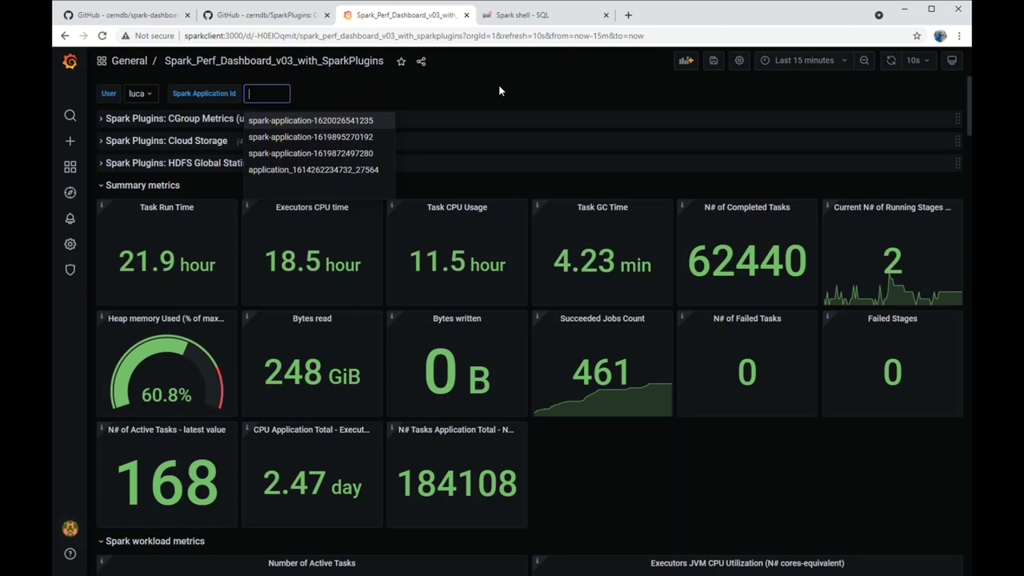
pyautogui.click(560, 79)
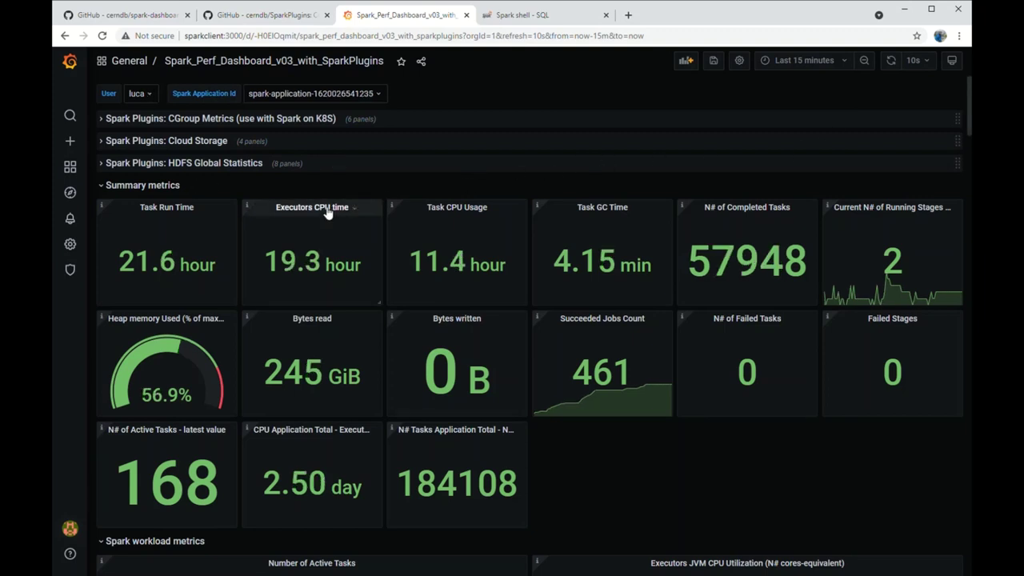
pyautogui.scroll(-1, 326, 210)
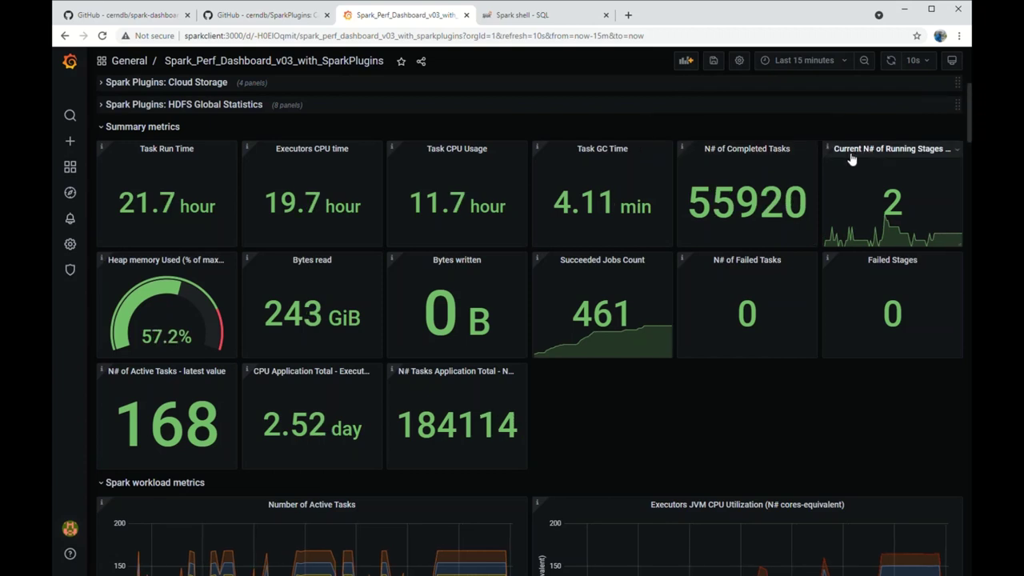
pyautogui.moveTo(692, 267)
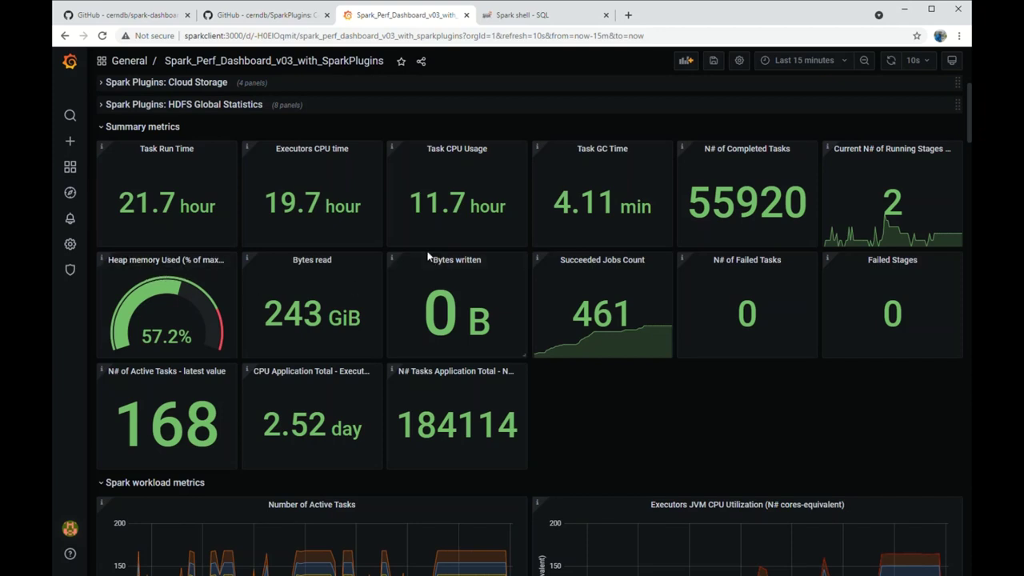
pyautogui.moveTo(418, 274)
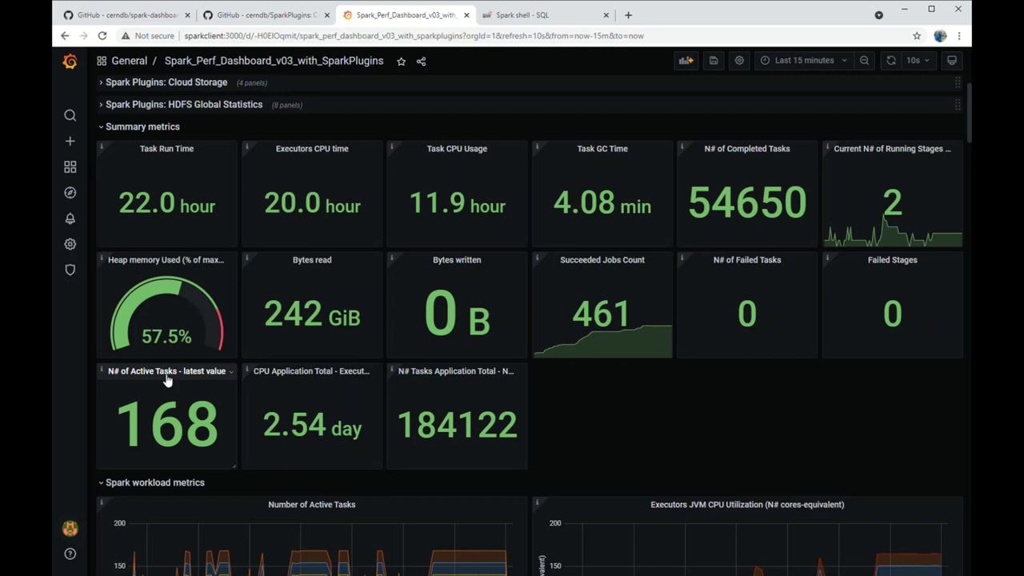
pyautogui.scroll(-2, 164, 377)
pyautogui.scroll(-1, 174, 267)
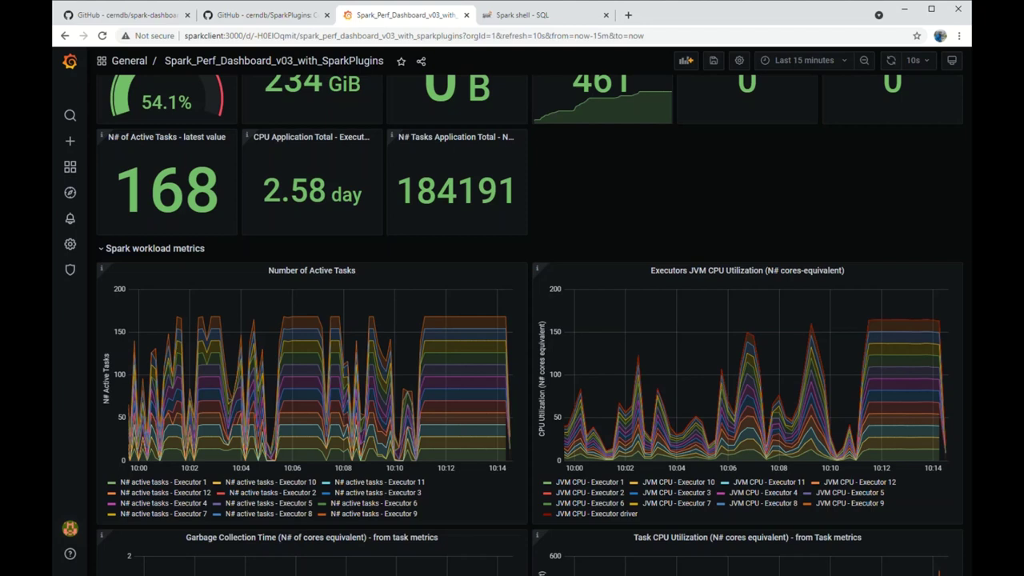
pyautogui.moveTo(232, 314)
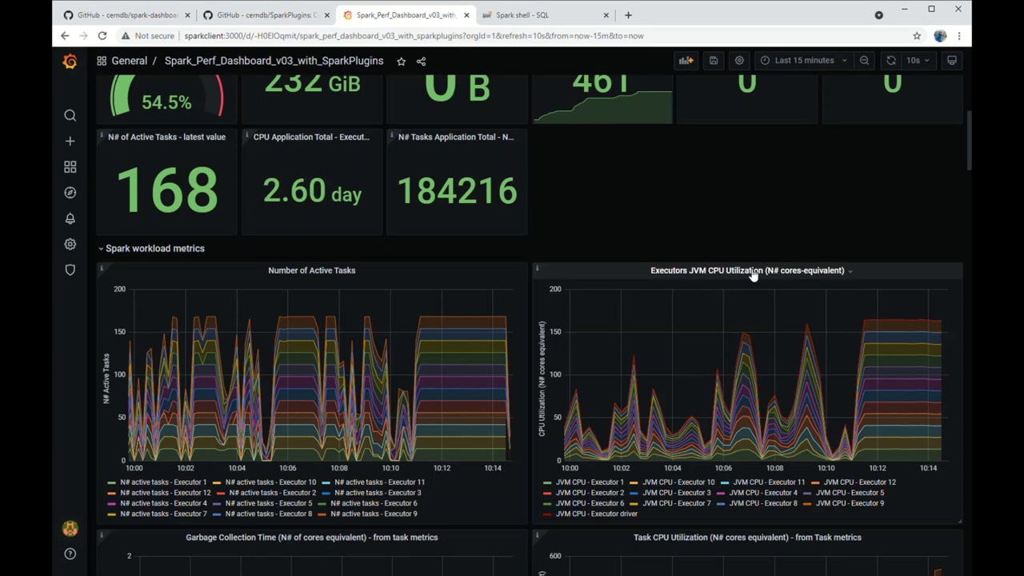
pyautogui.scroll(-6, 664, 312)
pyautogui.scroll(2, 374, 236)
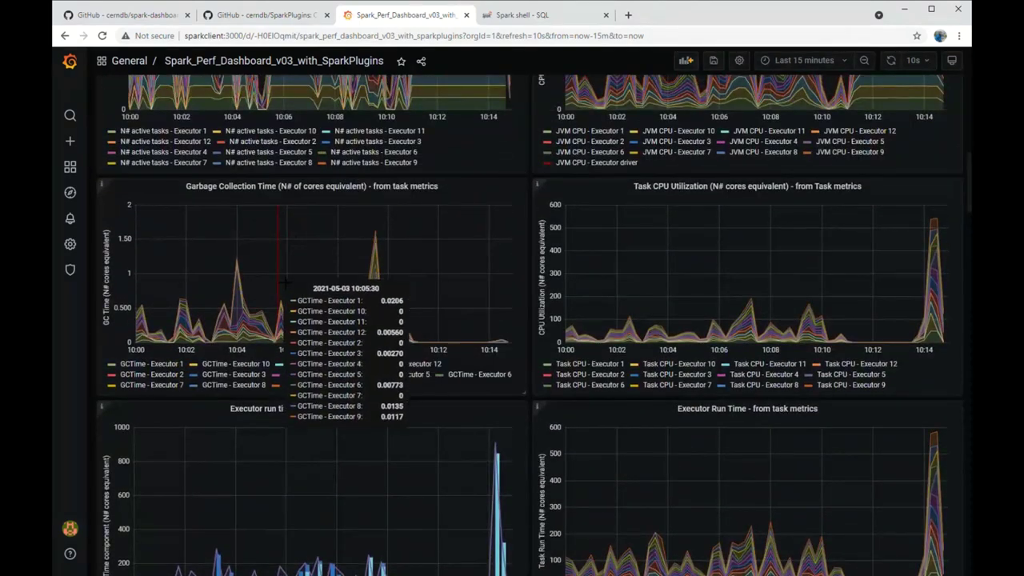
pyautogui.scroll(-2, 320, 432)
pyautogui.scroll(-1, 276, 328)
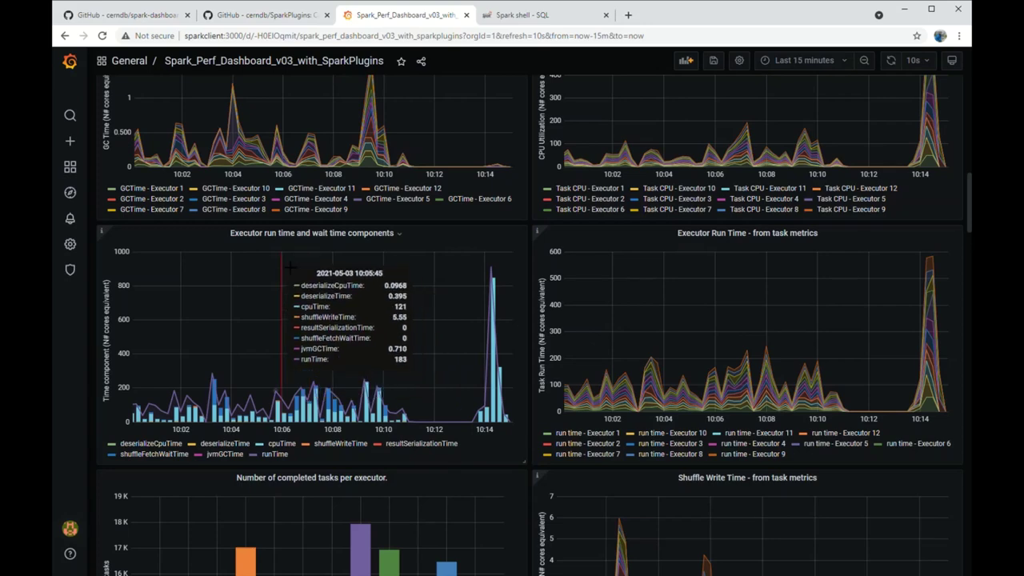
pyautogui.scroll(-3, 318, 296)
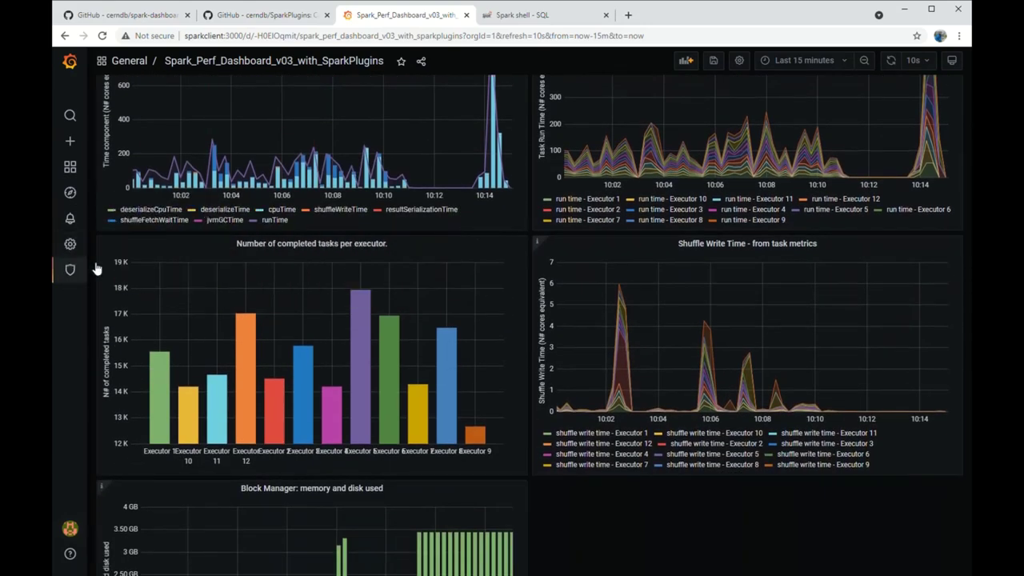
pyautogui.scroll(-3, 344, 272)
pyautogui.scroll(-4, 351, 265)
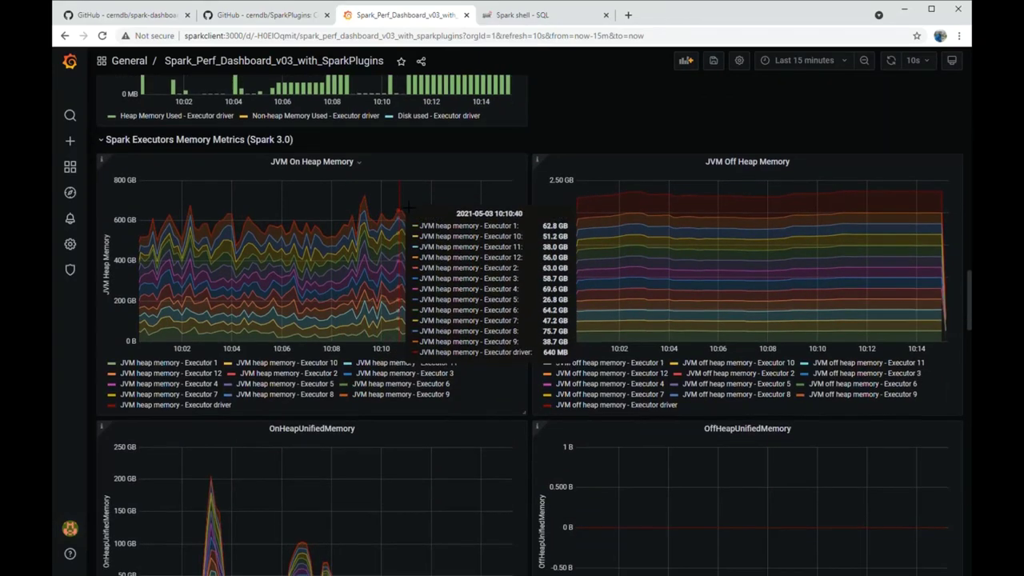
pyautogui.scroll(-4, 392, 224)
pyautogui.scroll(-2, 320, 320)
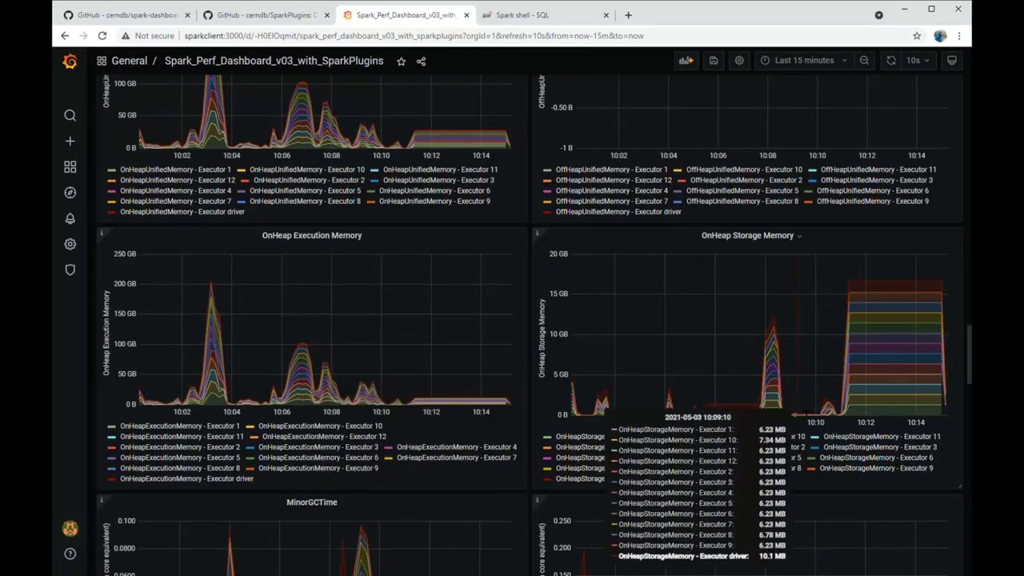
pyautogui.scroll(-15, 407, 304)
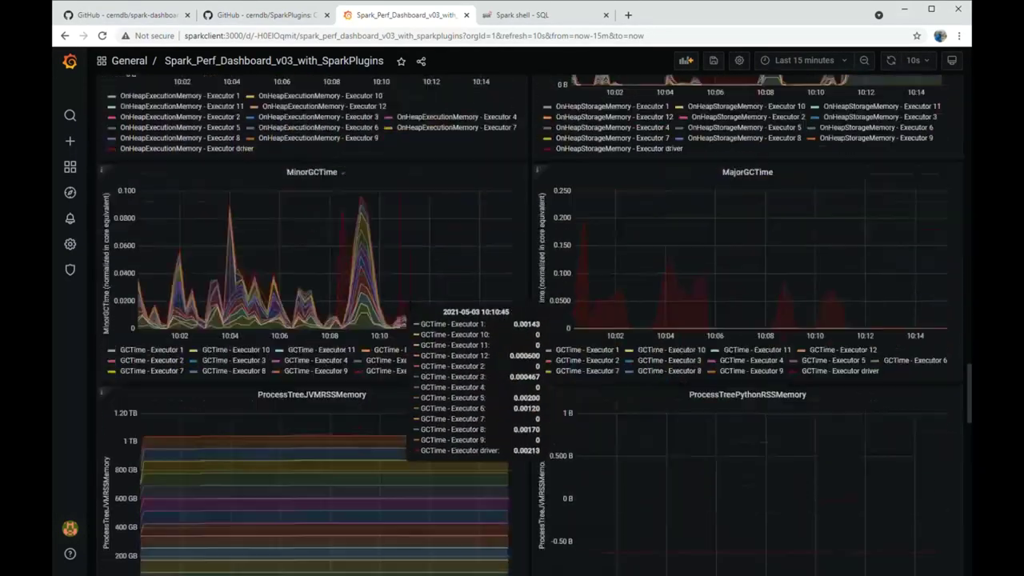
pyautogui.scroll(-2, 407, 303)
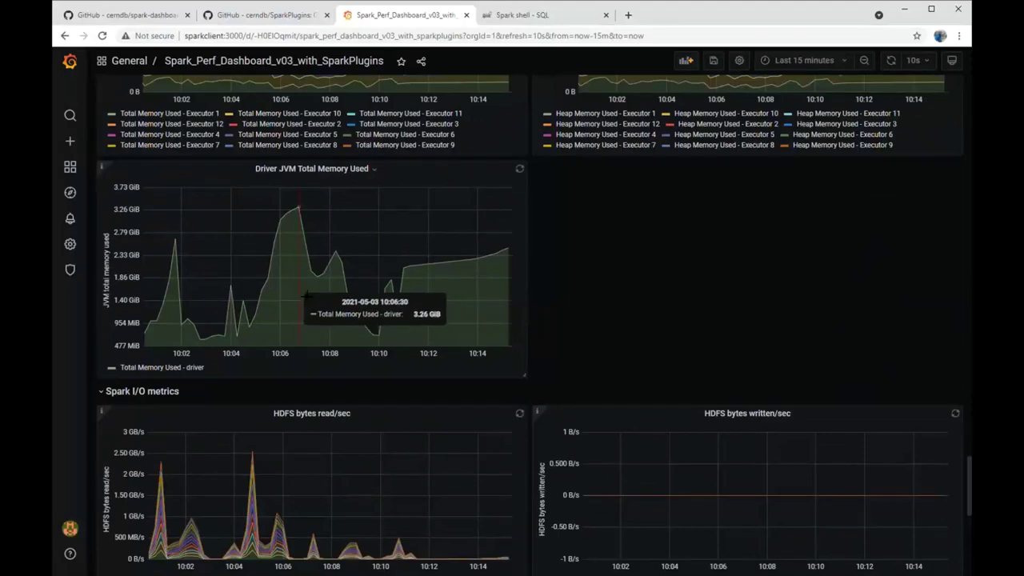
pyautogui.scroll(-3, 428, 311)
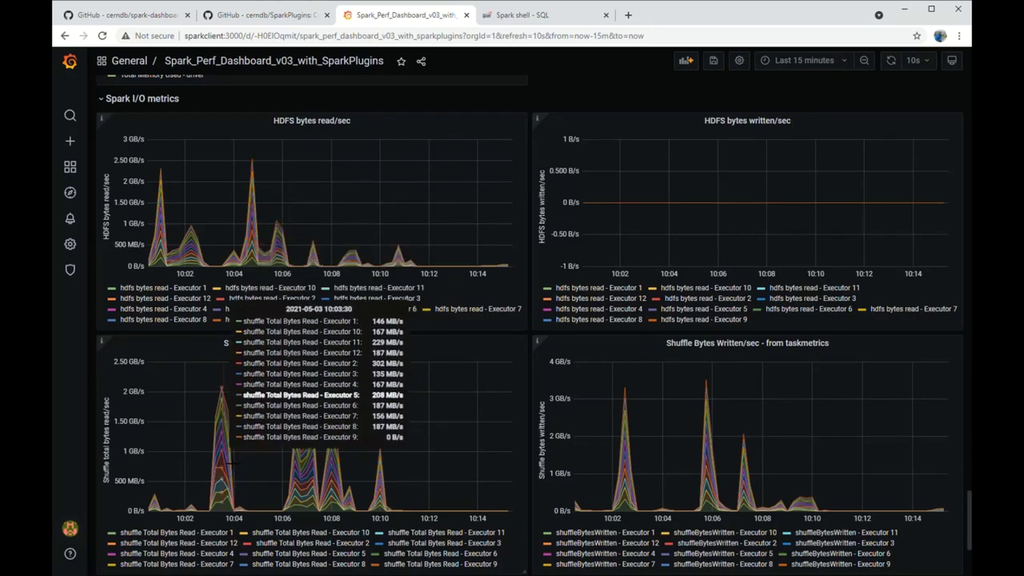
pyautogui.scroll(-15, 240, 448)
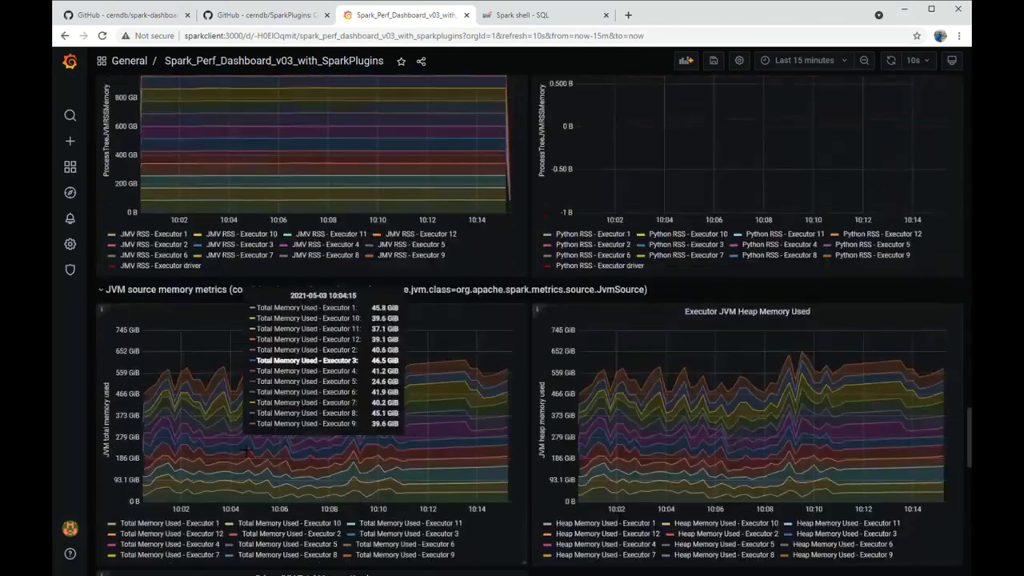
pyautogui.scroll(15, 256, 440)
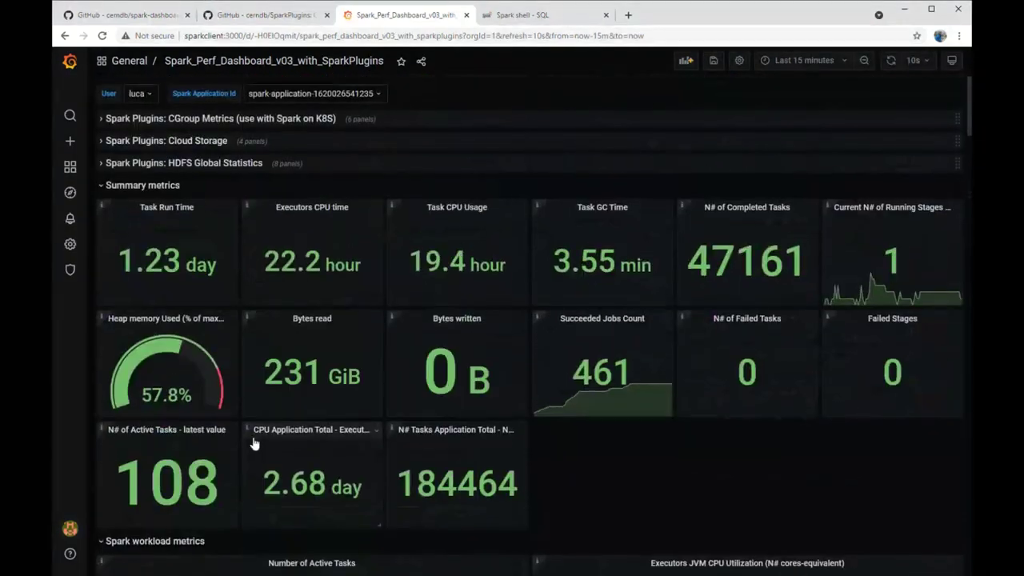
# Step: Expand the 'Spark Plugins: CGroup Metrics' row to show container CPU, network and memory graphs
pyautogui.click(106, 120)
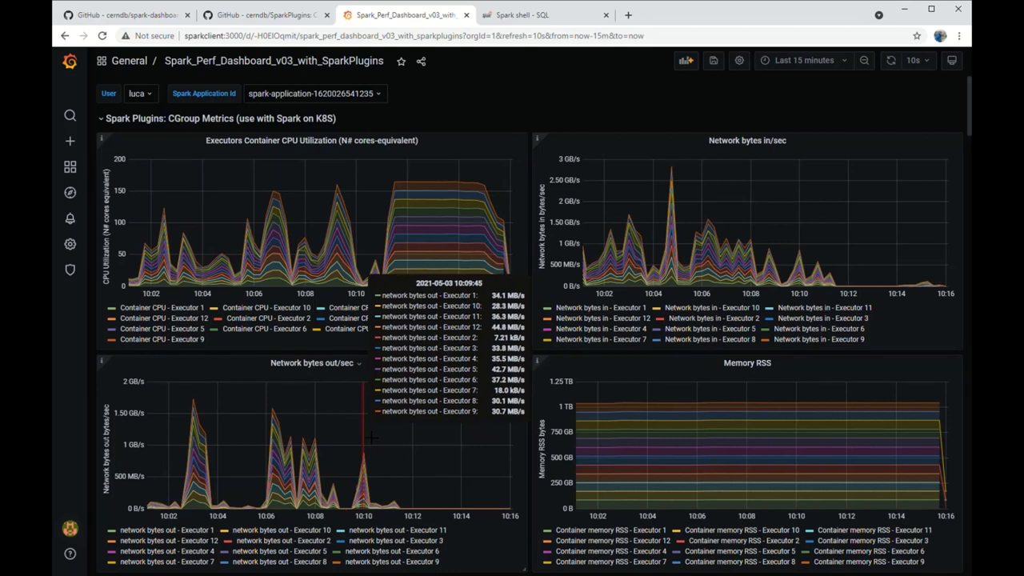
pyautogui.scroll(-3, 370, 436)
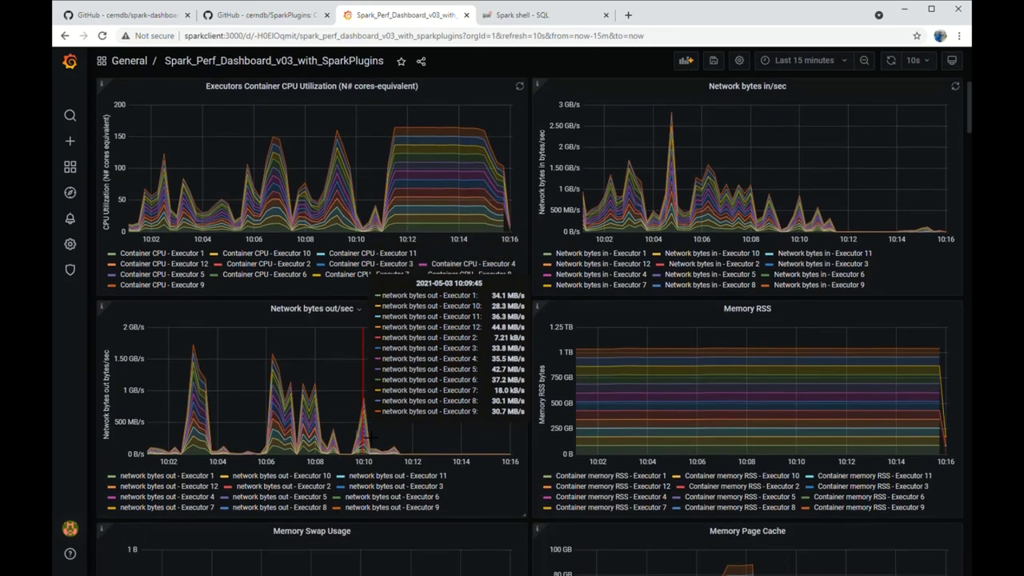
pyautogui.scroll(-1, 376, 416)
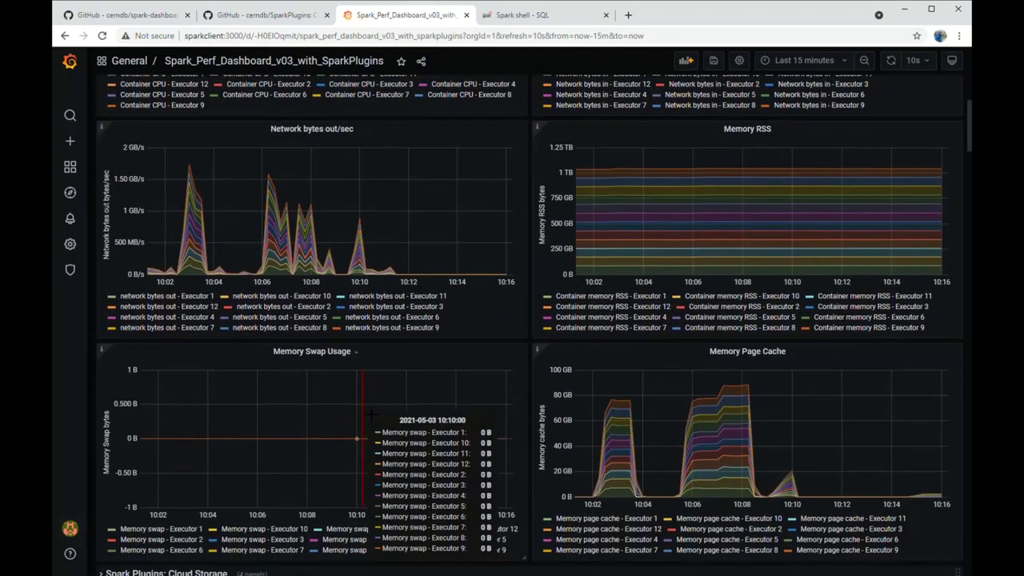
pyautogui.scroll(-3, 496, 418)
pyautogui.scroll(-2, 699, 264)
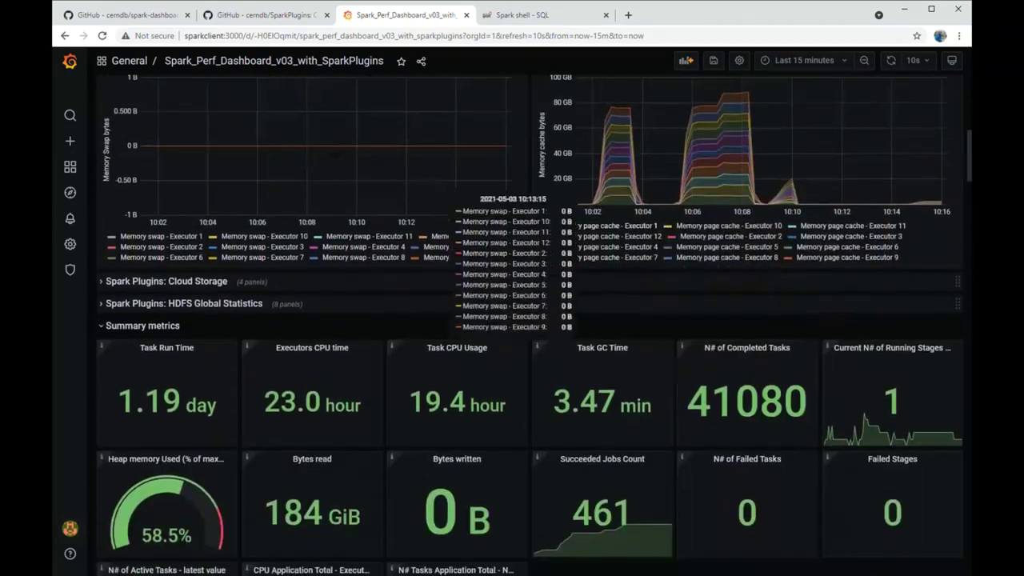
pyautogui.scroll(-1, 92, 240)
# Step: Expand the 'Spark Plugins: Cloud Storage' row, showing reads peaking near 2.5 GB/s
pyautogui.click(105, 226)
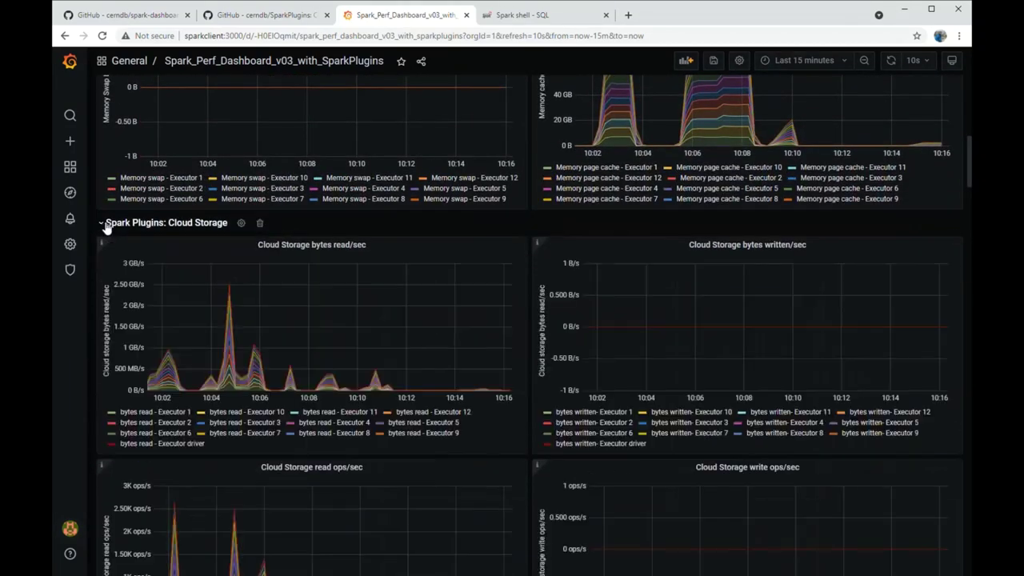
pyautogui.scroll(-1, 393, 280)
pyautogui.scroll(-2, 393, 279)
pyautogui.scroll(1, 453, 94)
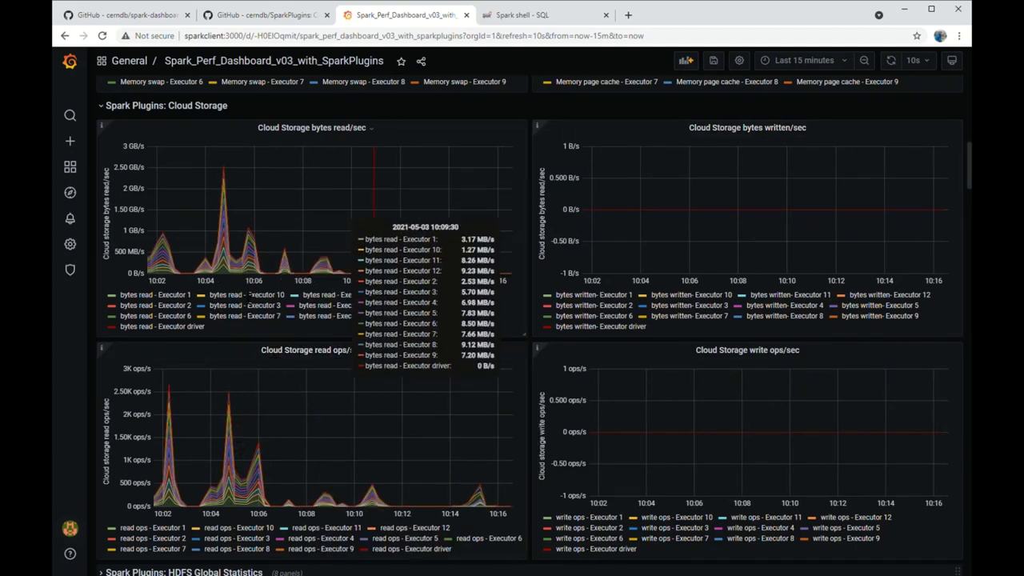
# Step: Open Spark_Perf_Dashboard_v03_with_annotations from the recently viewed list on the Grafana home page
pyautogui.click(71, 176)
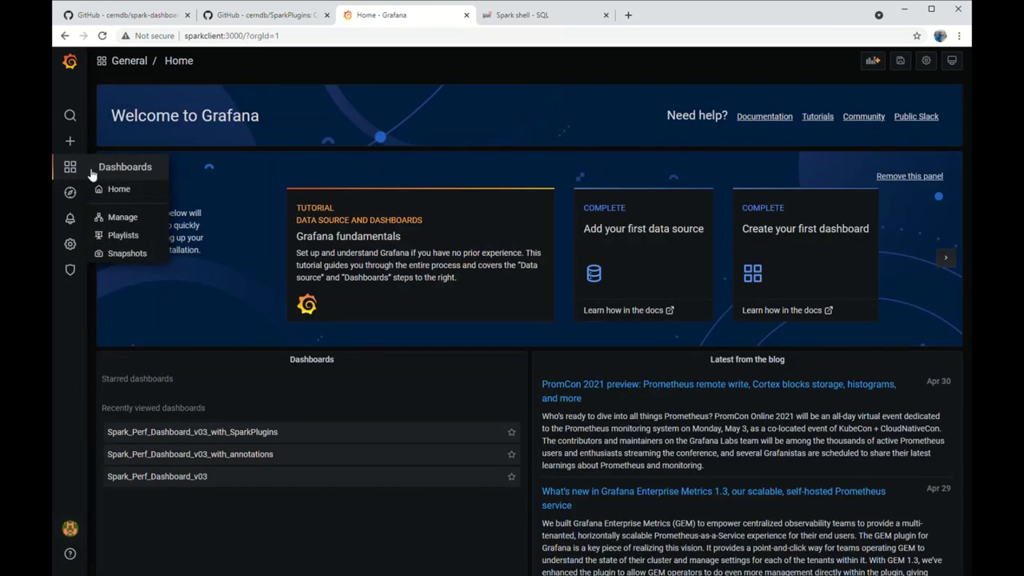
pyautogui.click(284, 461)
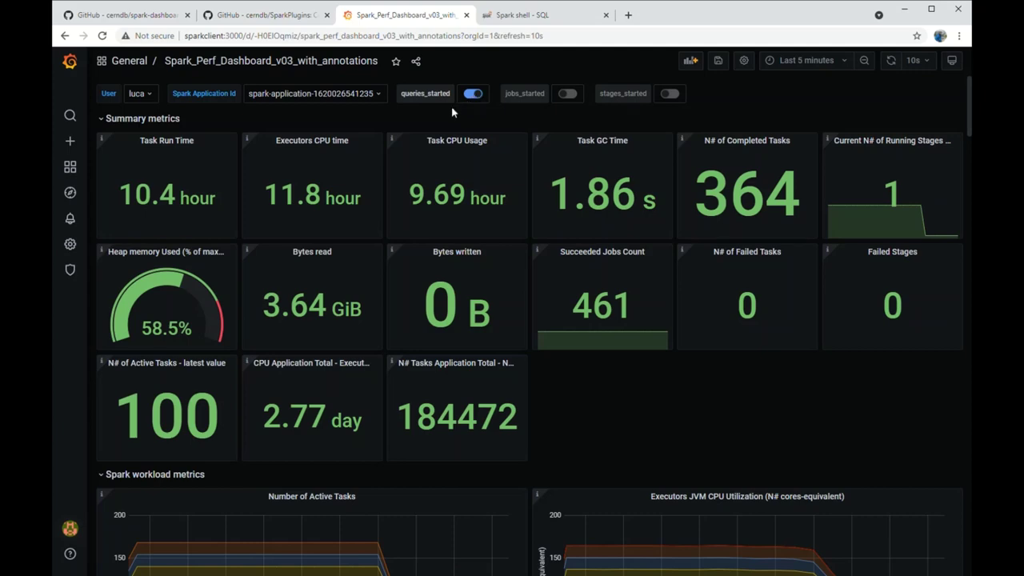
pyautogui.scroll(-4, 377, 267)
pyautogui.scroll(4, 531, 258)
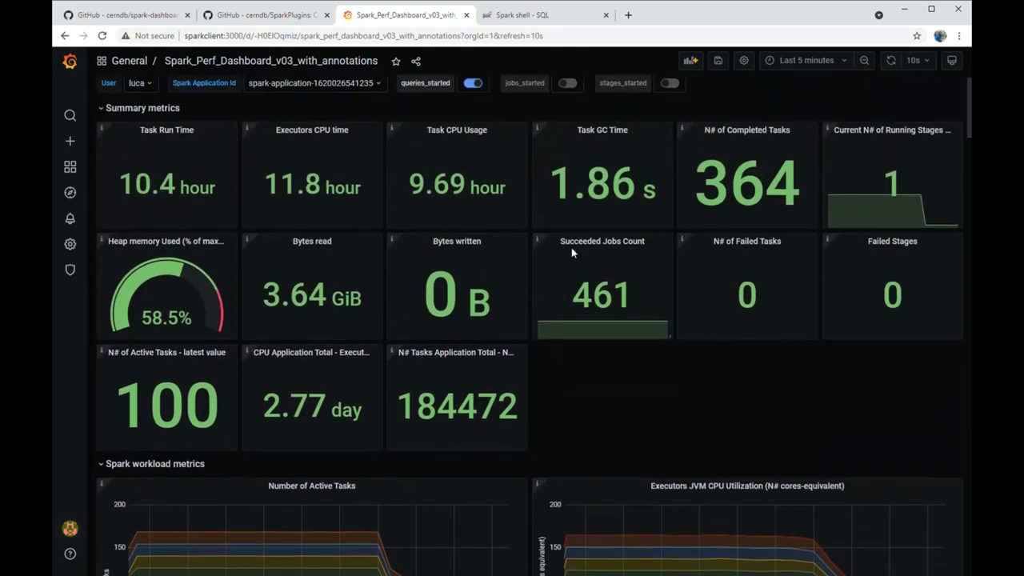
# Step: Set the dashboard time range to Last 15 minutes
pyautogui.click(829, 60)
pyautogui.click(806, 130)
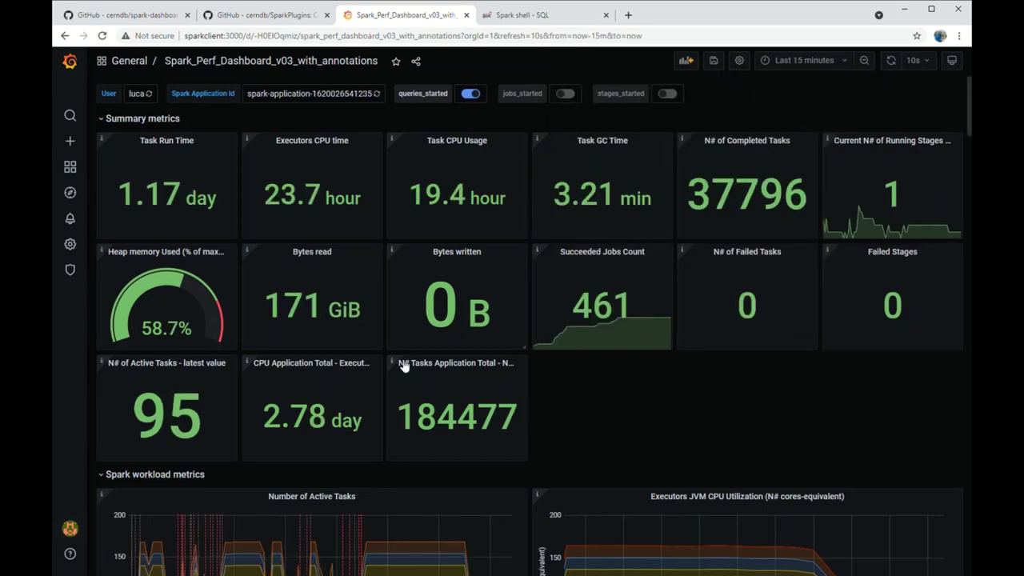
pyautogui.scroll(-5, 267, 423)
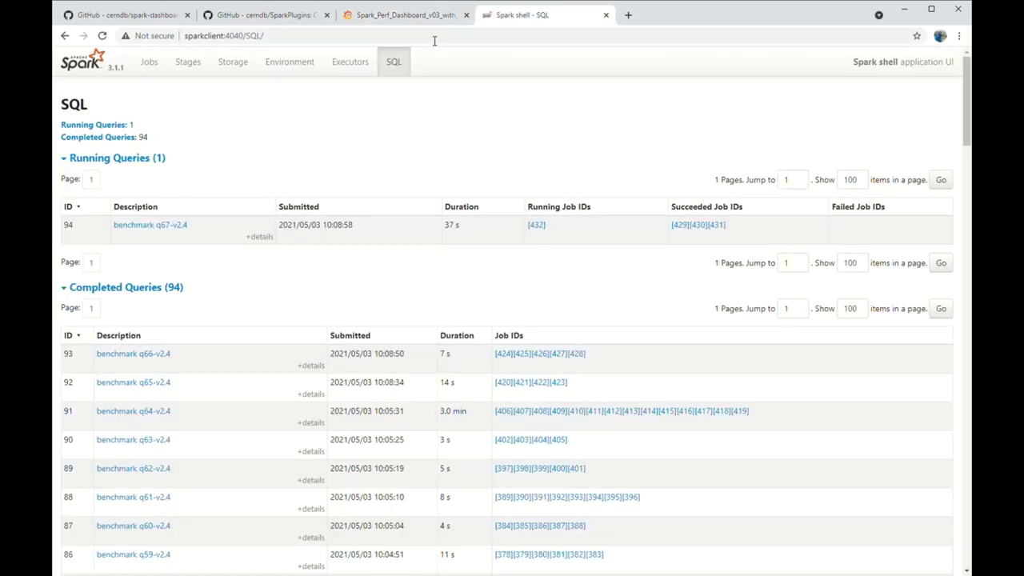
pyautogui.click(541, 12)
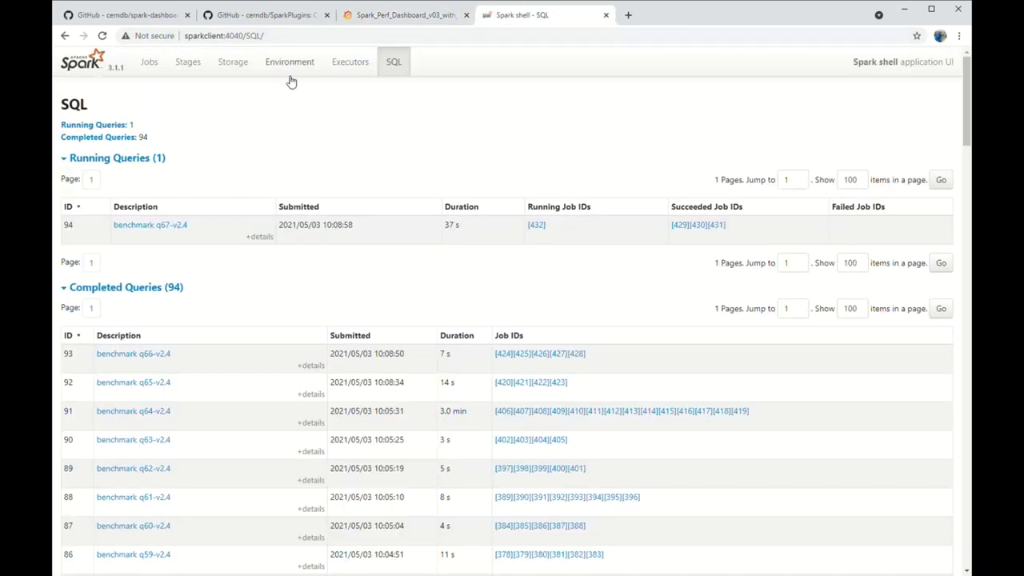
pyautogui.click(102, 35)
pyautogui.click(167, 226)
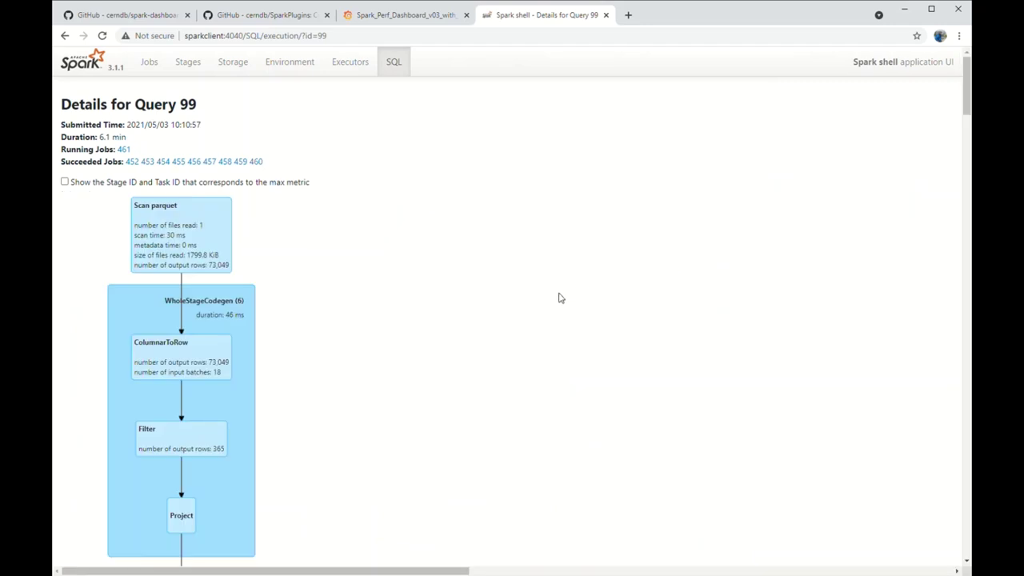
pyautogui.scroll(-15, 539, 303)
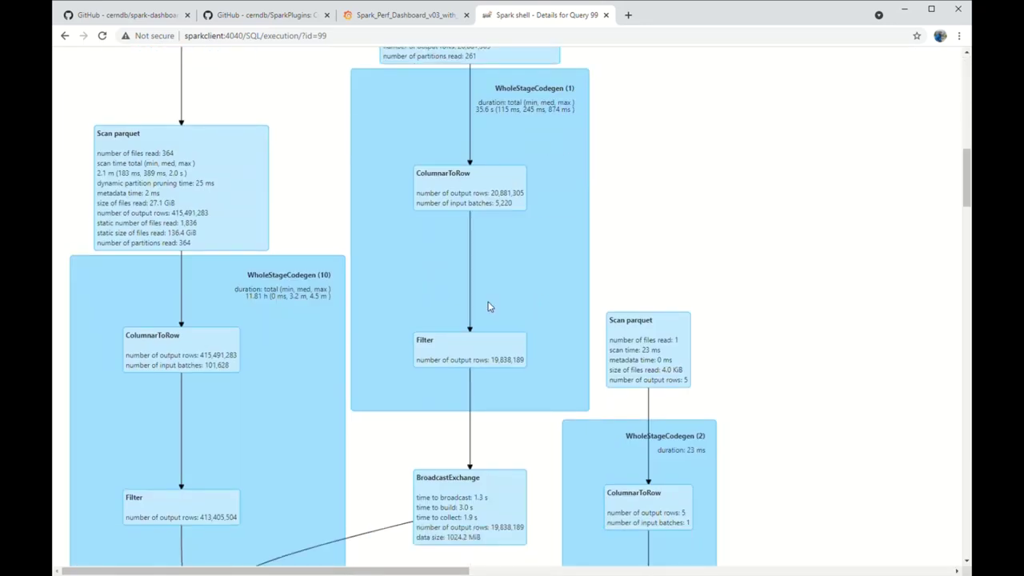
pyautogui.scroll(15, 477, 313)
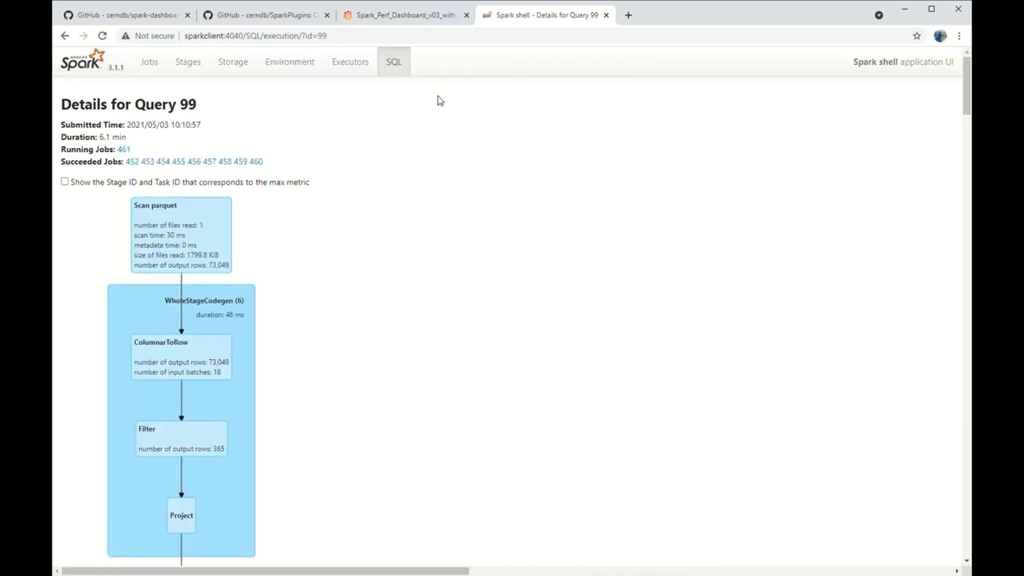
pyautogui.click(410, 22)
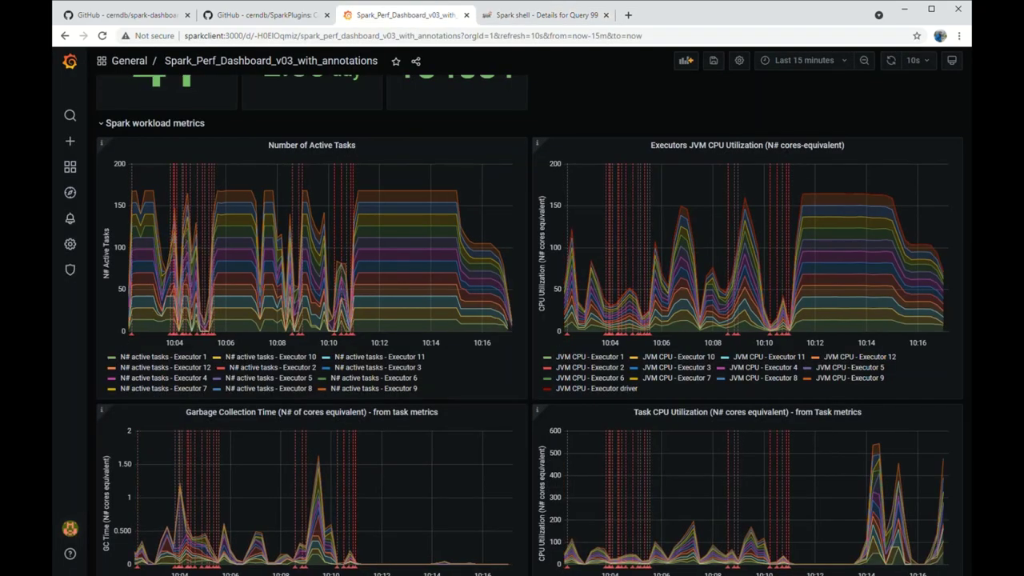